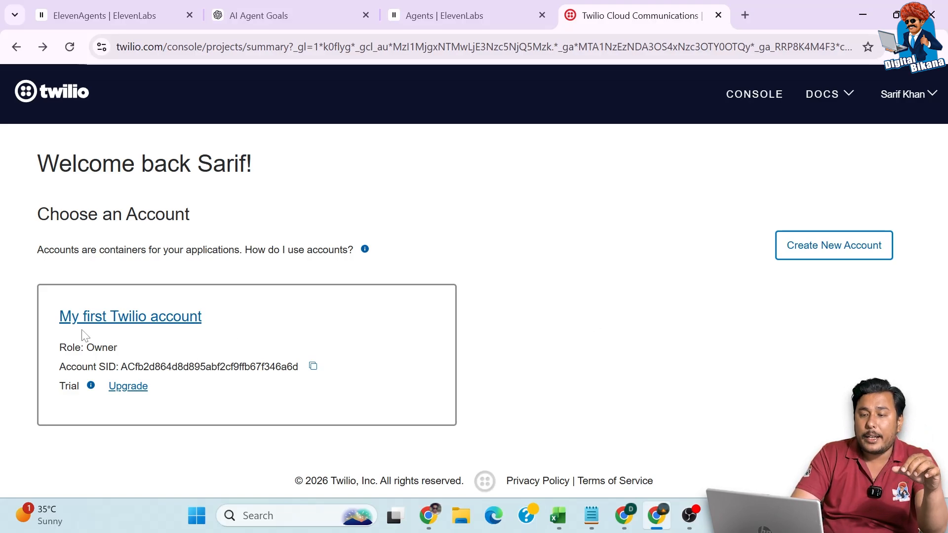
# - Open the My first Twilio account and answer the onboarding questions with Business and Direct brand
pyautogui.click(168, 323)
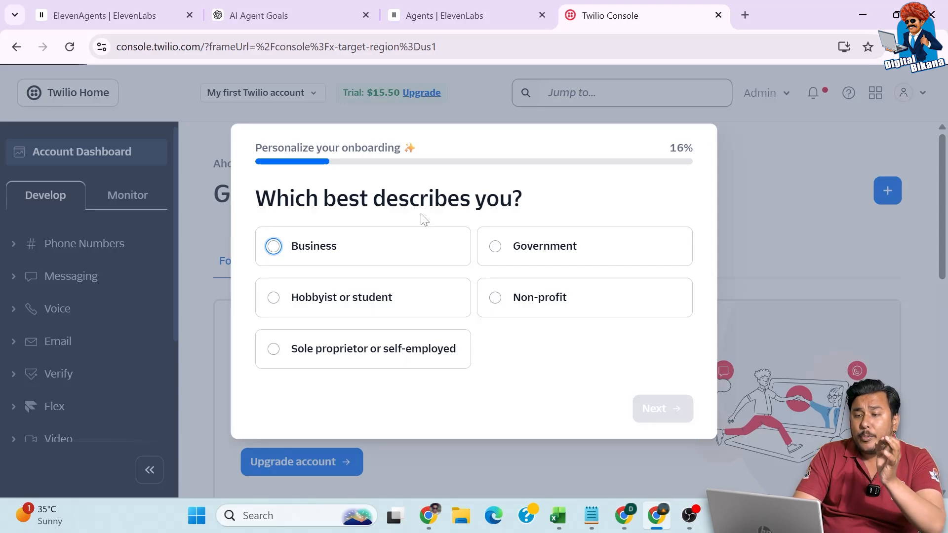
pyautogui.click(284, 250)
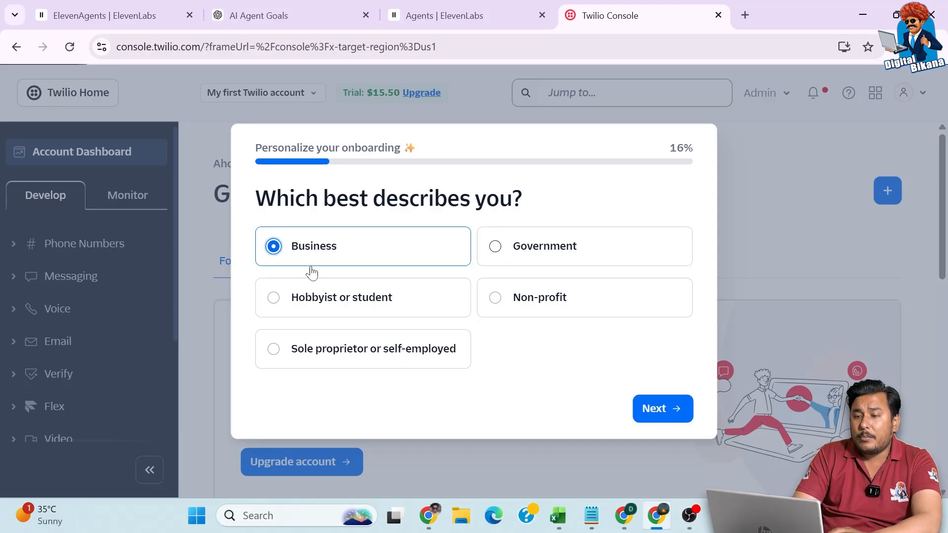
pyautogui.click(663, 409)
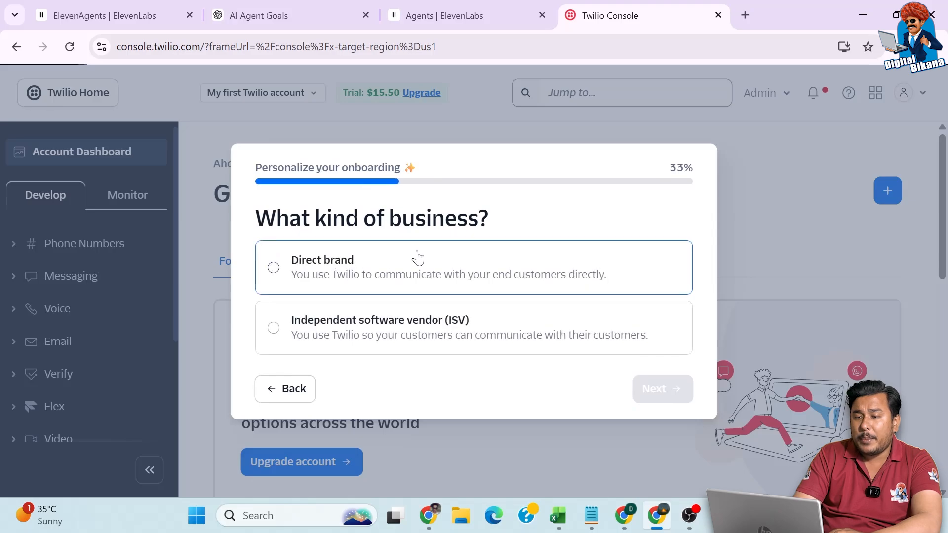
pyautogui.click(318, 278)
pyautogui.click(679, 389)
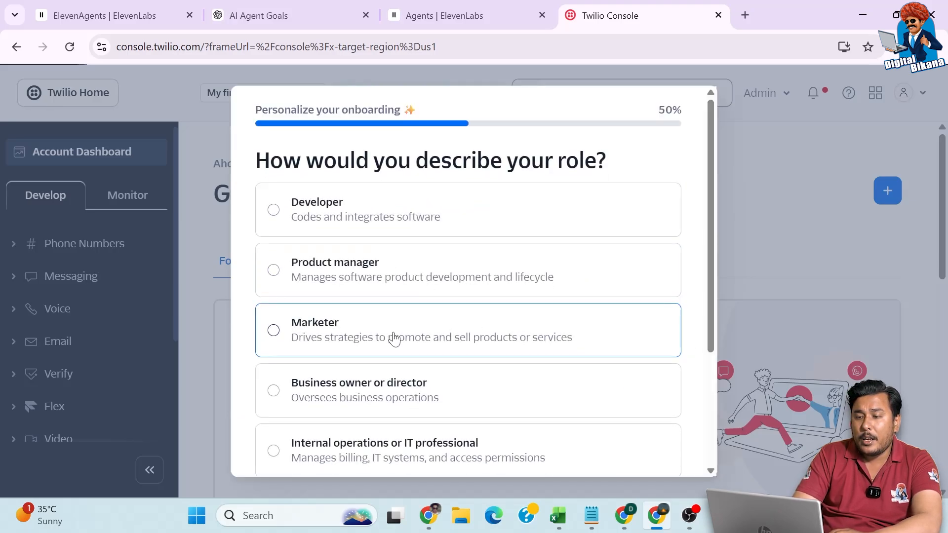
# - Set the onboarding role to Business owner or director and the build method to With no code at all
pyautogui.click(349, 384)
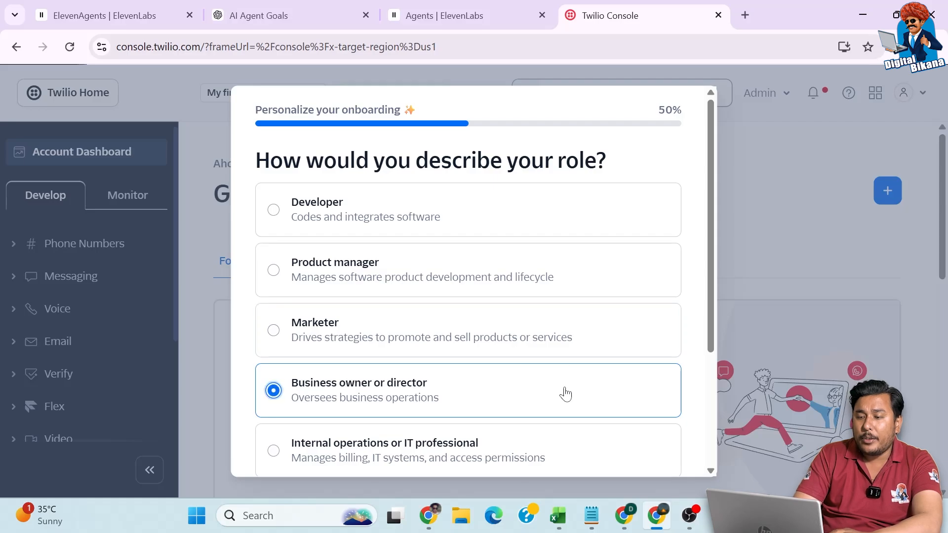
pyautogui.scroll(-3, 565, 391)
pyautogui.click(672, 447)
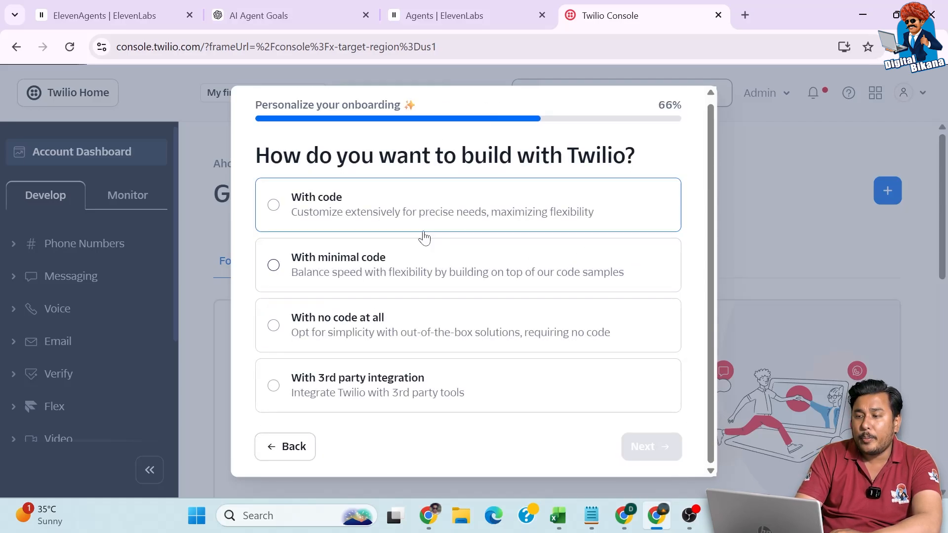
pyautogui.click(301, 269)
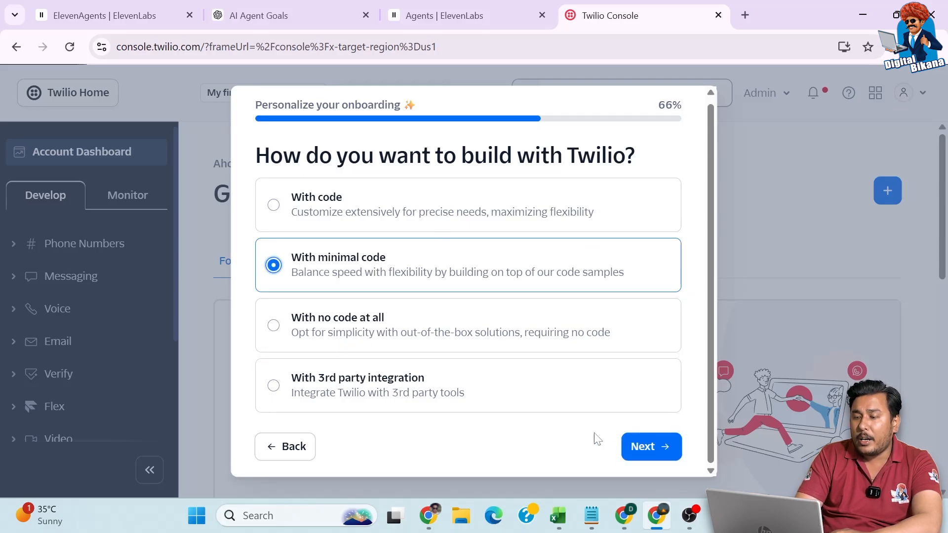
pyautogui.click(458, 346)
pyautogui.click(654, 447)
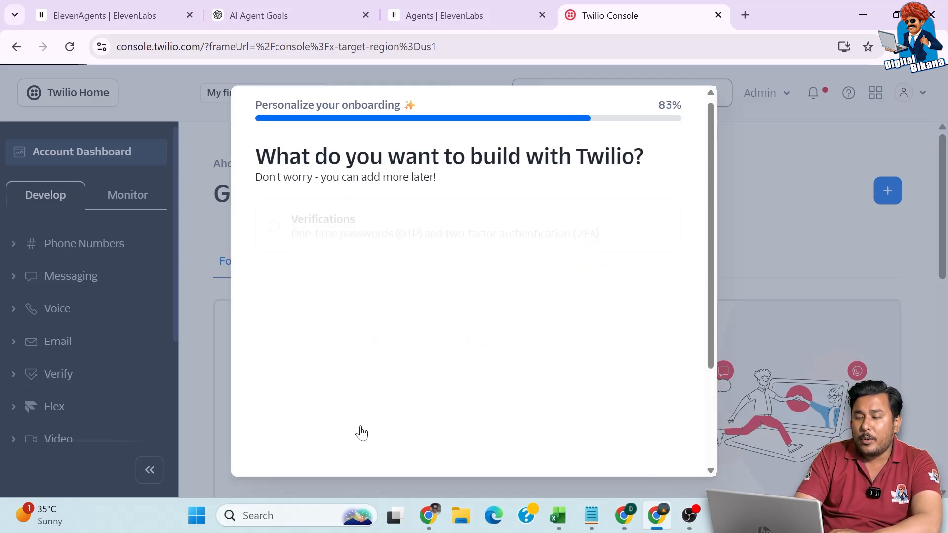
# - Choose Marketing as the use case and Voice as the channel, and finish the onboarding questionnaire
pyautogui.scroll(-2, 370, 363)
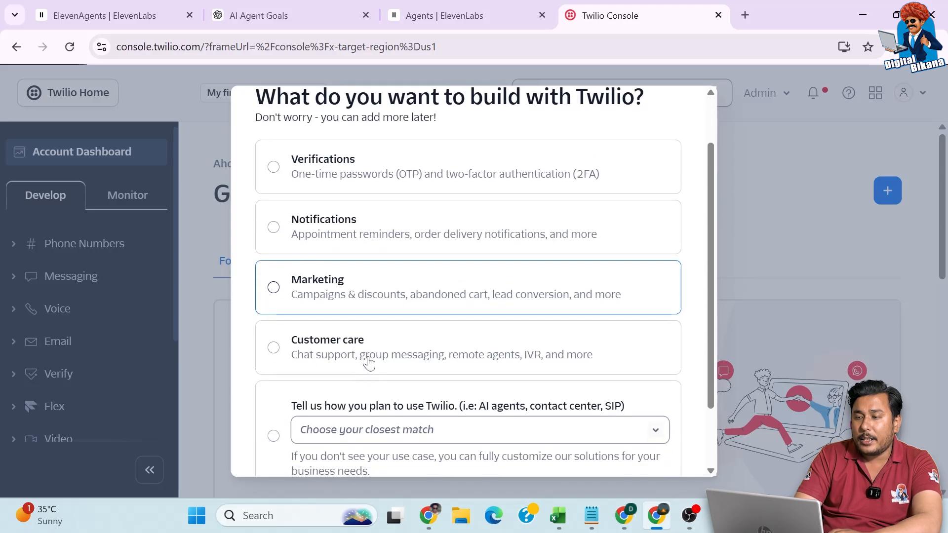
pyautogui.scroll(2, 360, 364)
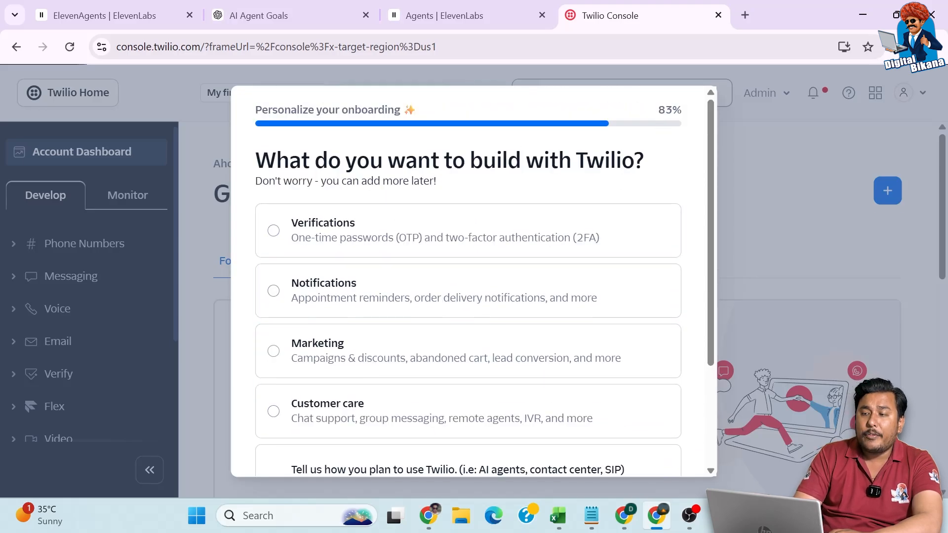
pyautogui.scroll(-1, 438, 333)
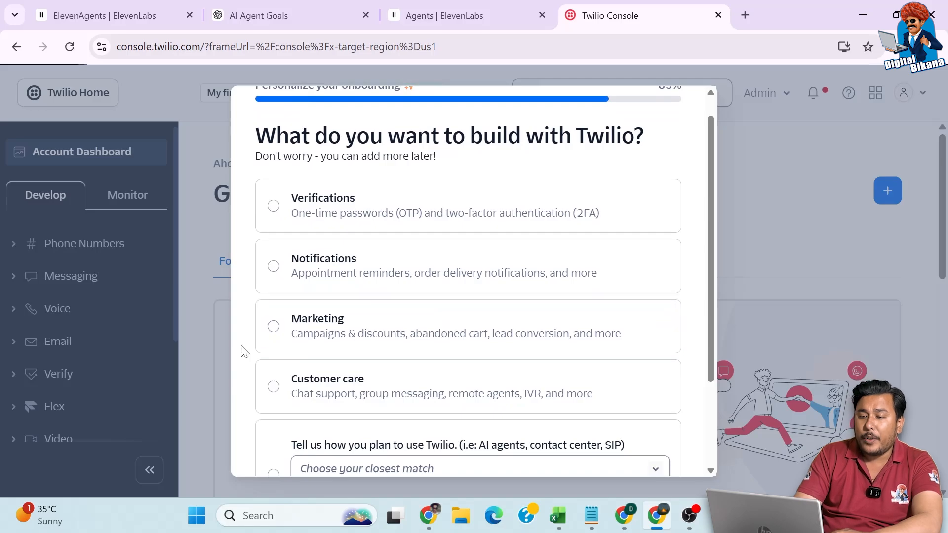
pyautogui.click(273, 326)
pyautogui.scroll(-3, 427, 366)
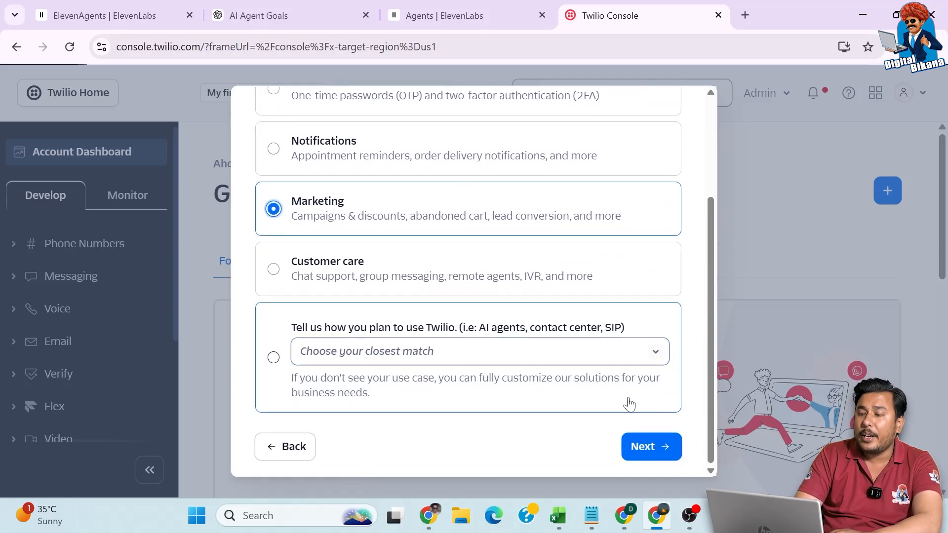
pyautogui.click(655, 448)
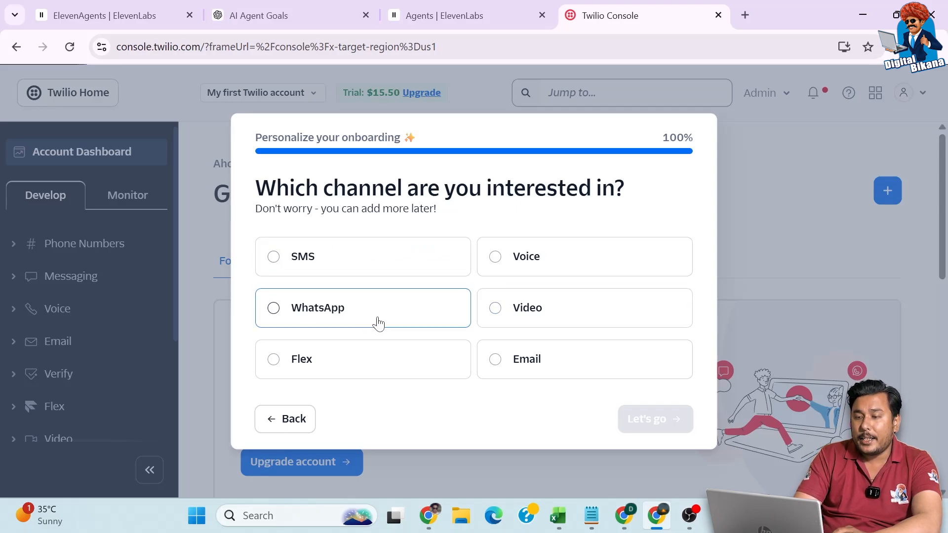
pyautogui.click(512, 266)
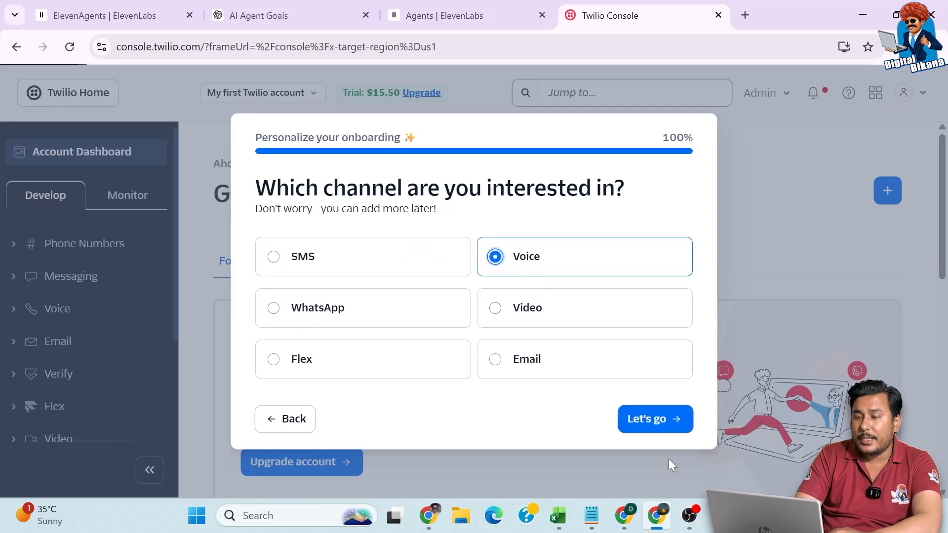
pyautogui.click(670, 421)
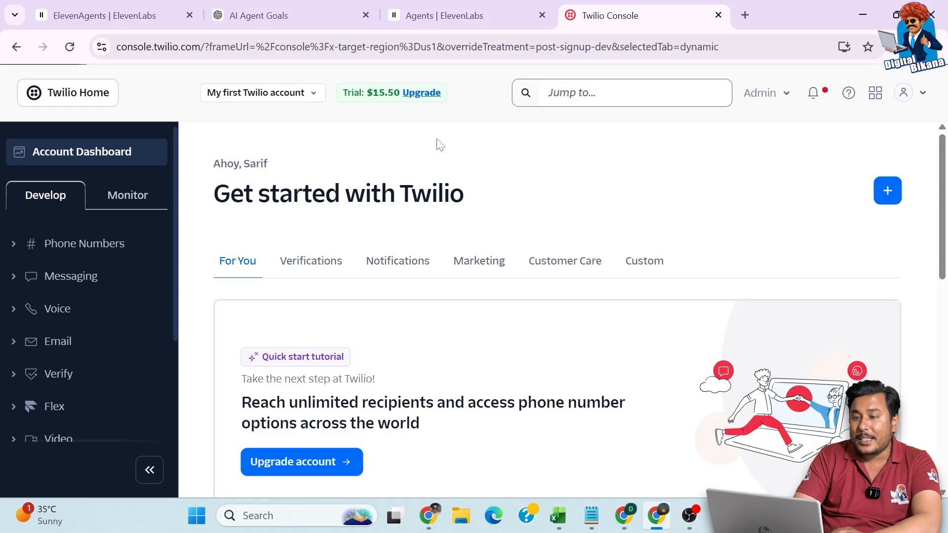
# - Open the account upgrade page in a separate browser tab and review the required upgrade steps
pyautogui.rightClick(429, 96)
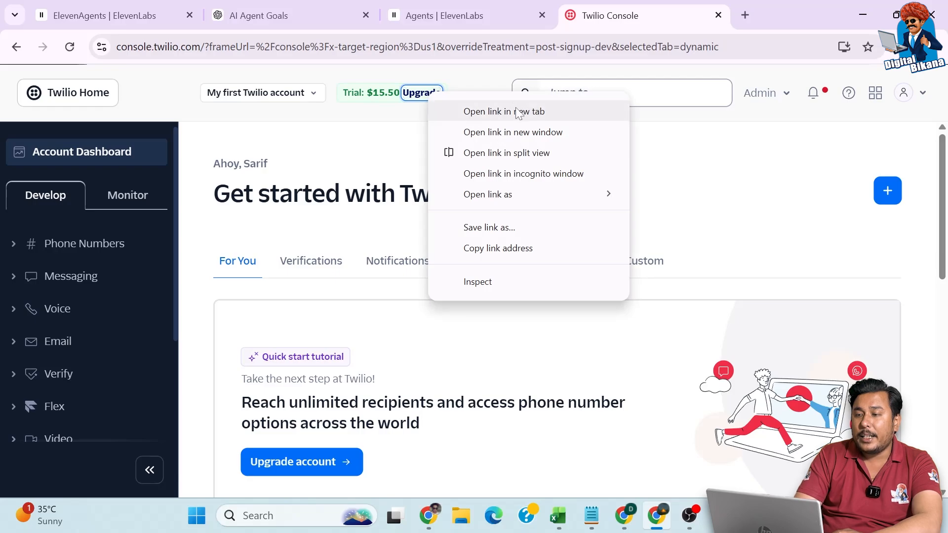
pyautogui.click(501, 112)
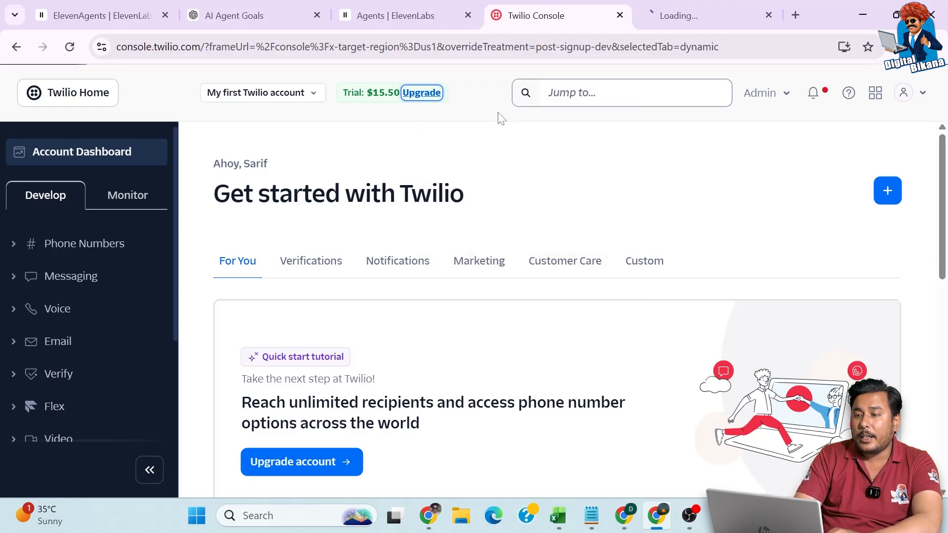
pyautogui.click(669, 26)
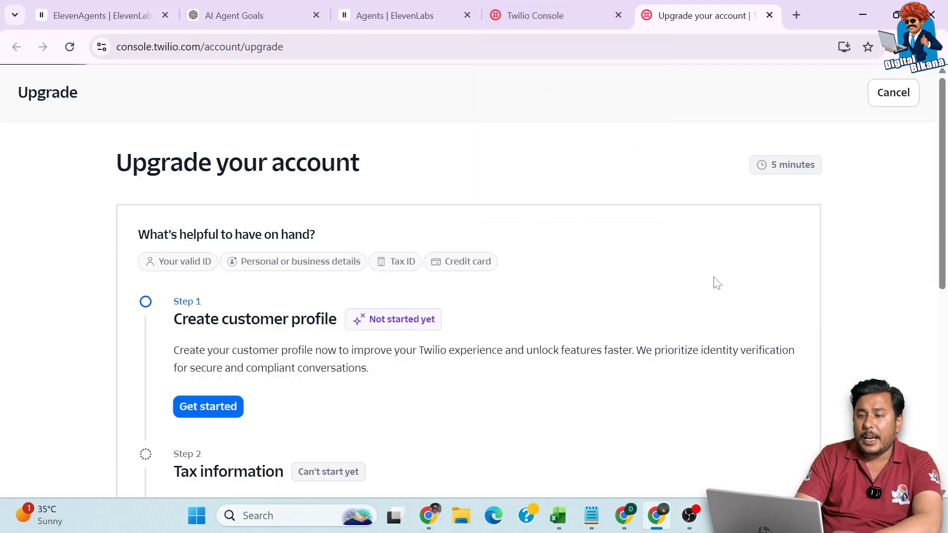
pyautogui.scroll(-8, 715, 281)
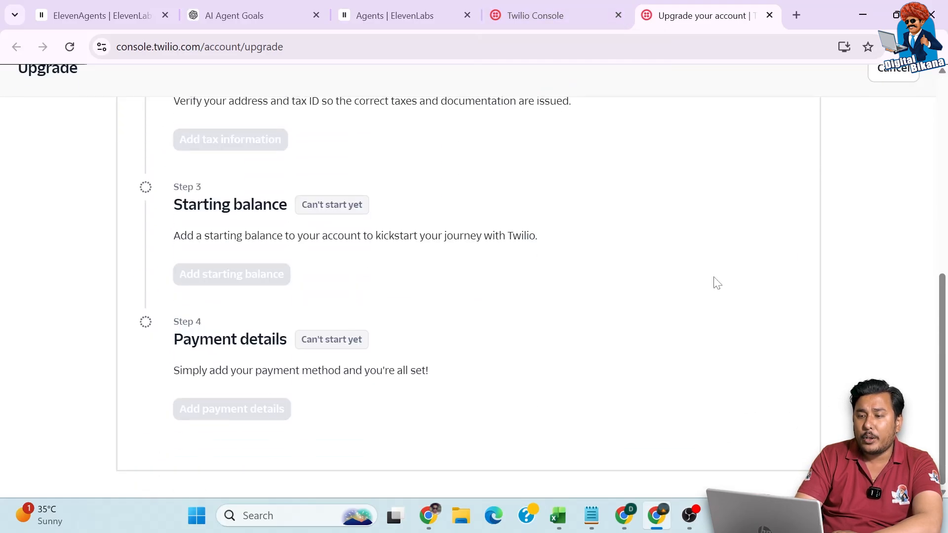
pyautogui.scroll(8, 717, 283)
pyautogui.scroll(-8, 717, 283)
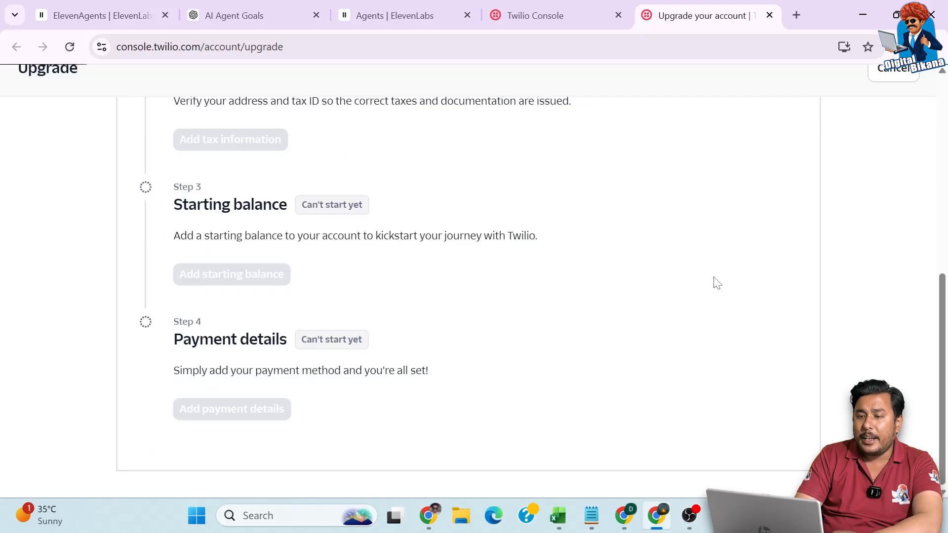
pyautogui.scroll(8, 717, 283)
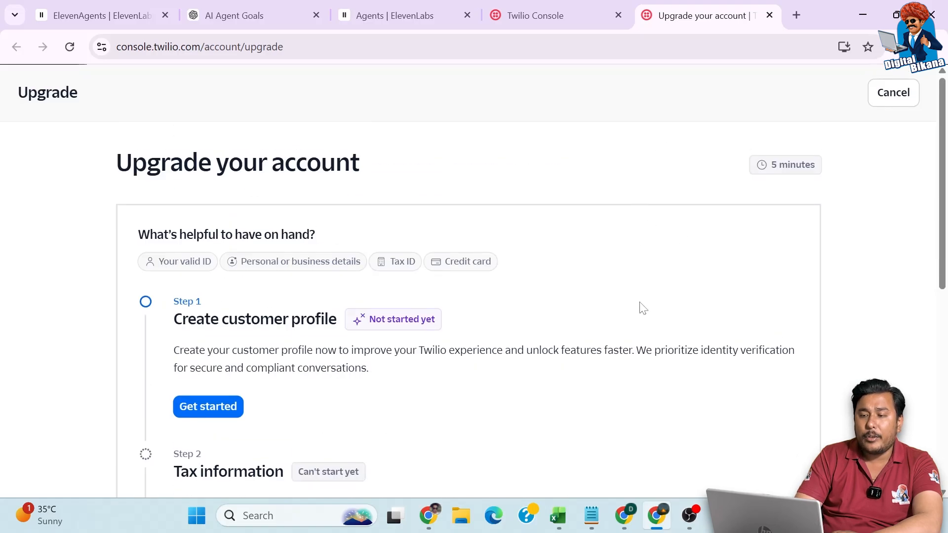
pyautogui.scroll(-8, 643, 309)
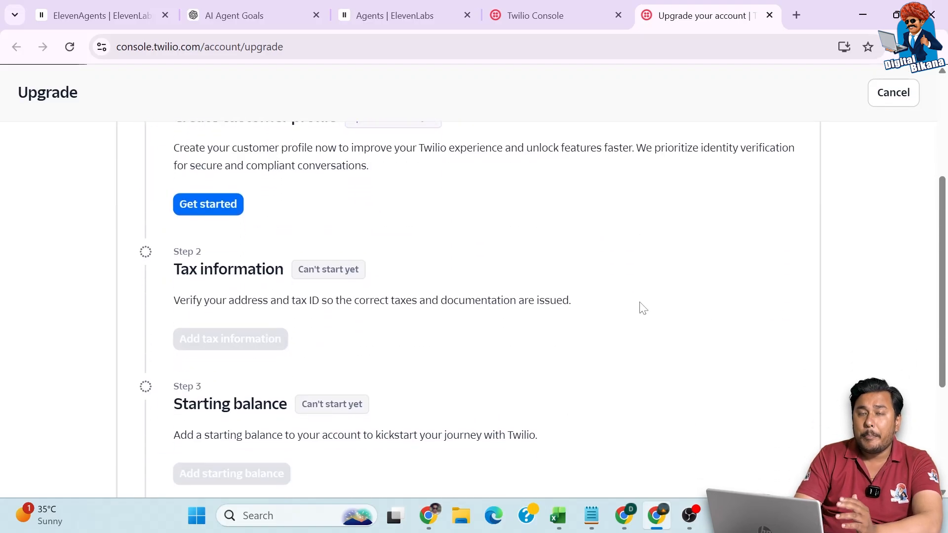
# - Return to the Twilio Console and examine the Active Numbers page in the phone number management section
pyautogui.click(588, 15)
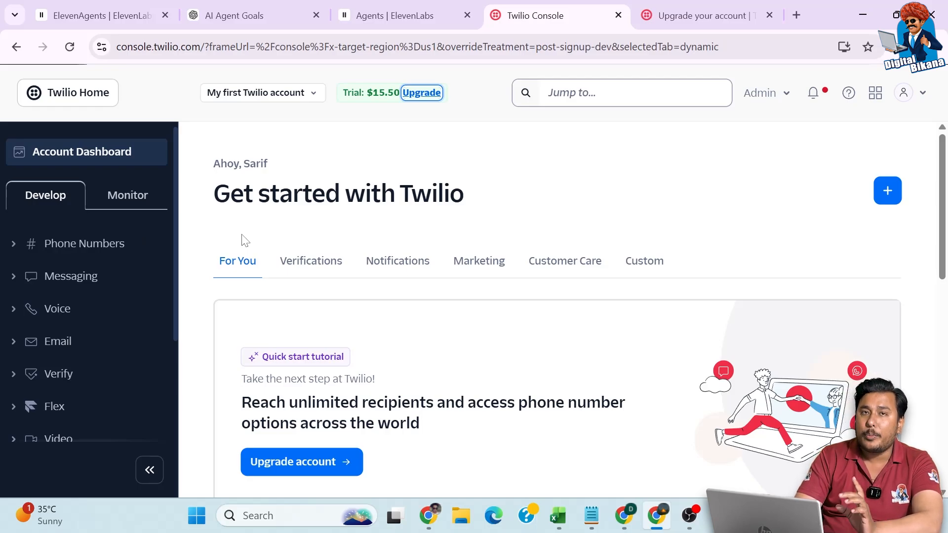
pyautogui.click(102, 253)
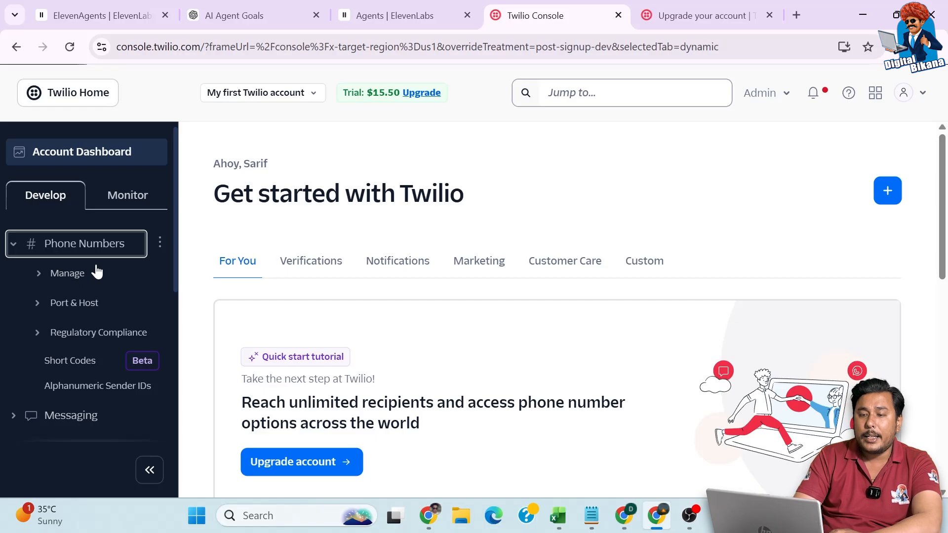
pyautogui.click(73, 274)
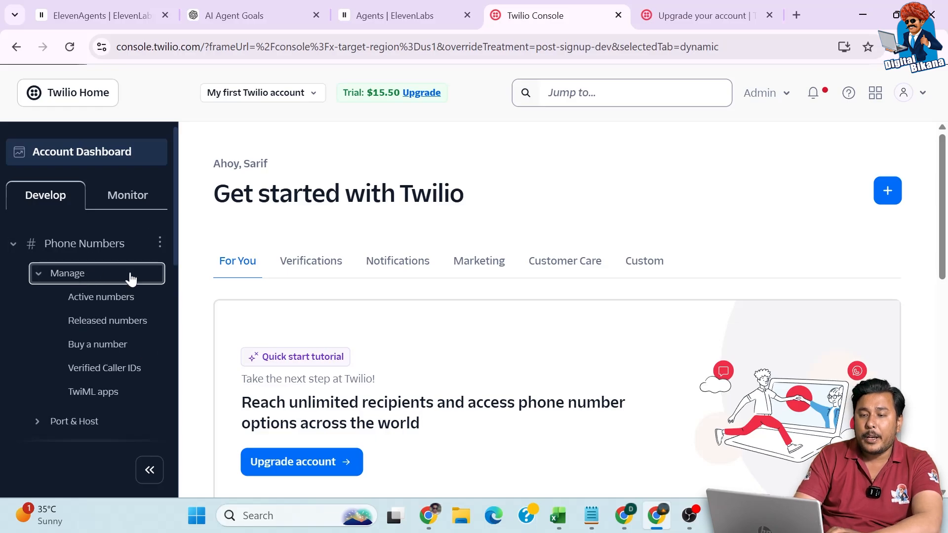
pyautogui.click(102, 299)
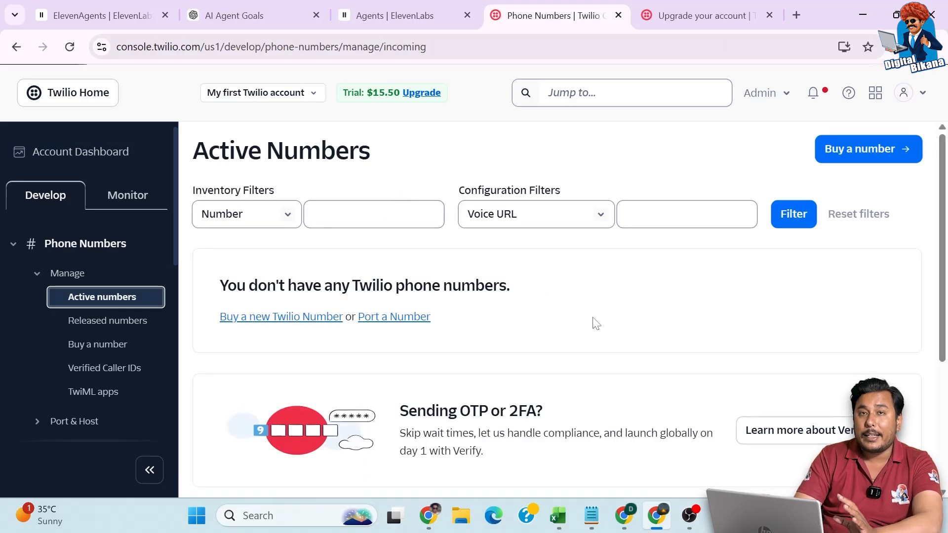
pyautogui.scroll(-4, 701, 328)
pyautogui.scroll(4, 701, 329)
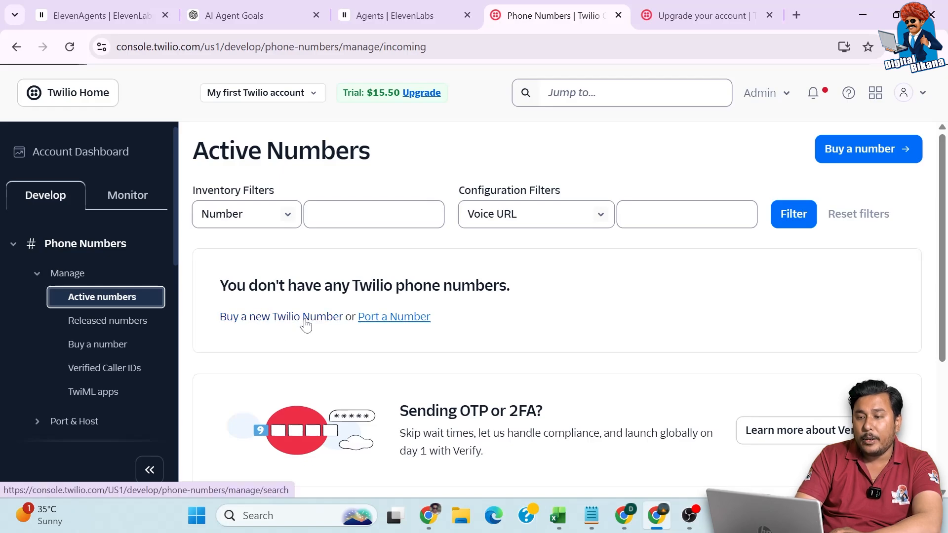
pyautogui.scroll(-4, 454, 329)
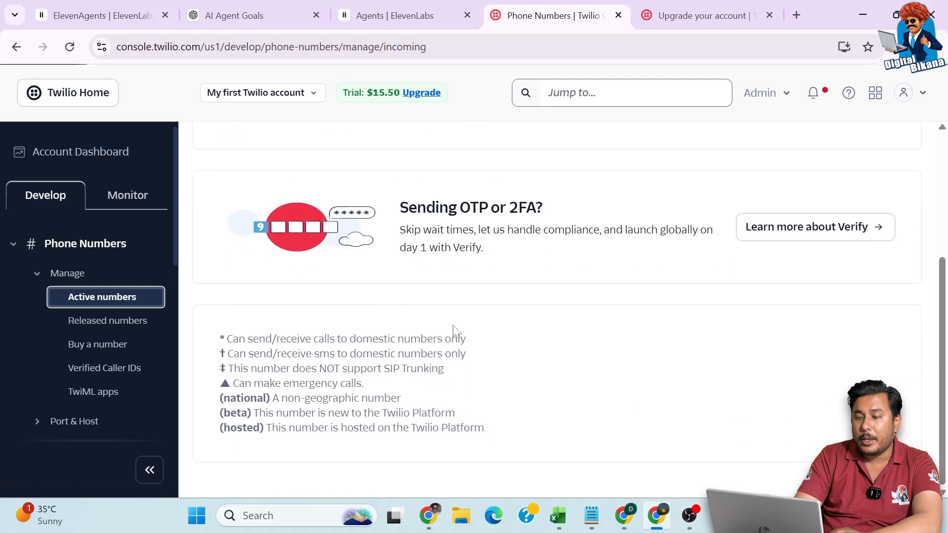
pyautogui.scroll(4, 455, 330)
# - Open the page for buying a new Twilio number and examine the available United States numbers, capabilities and monthly fees
pyautogui.click(267, 315)
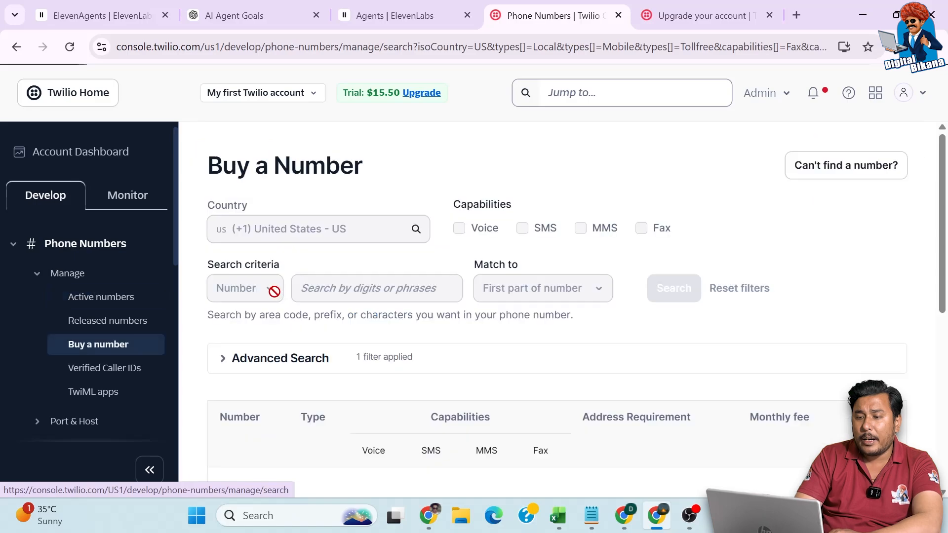
pyautogui.scroll(-3, 387, 383)
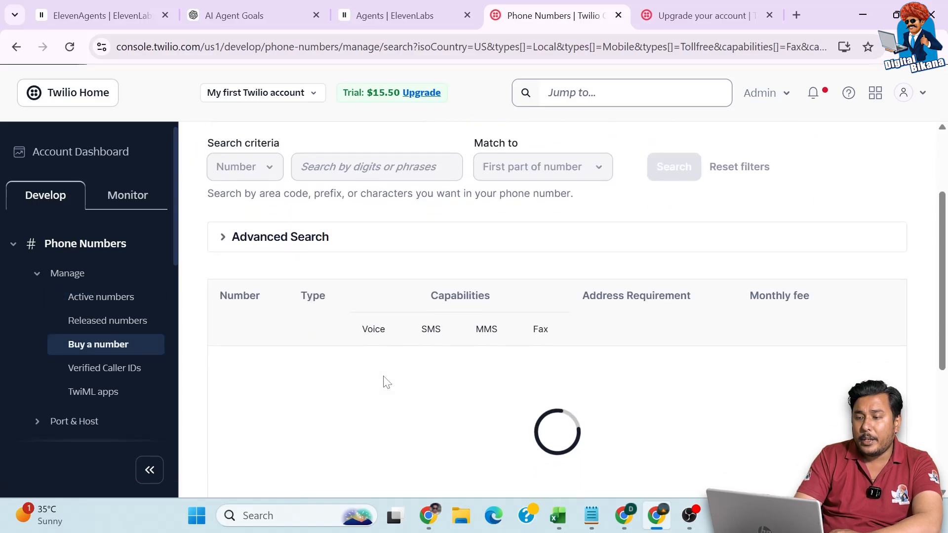
pyautogui.scroll(2, 386, 382)
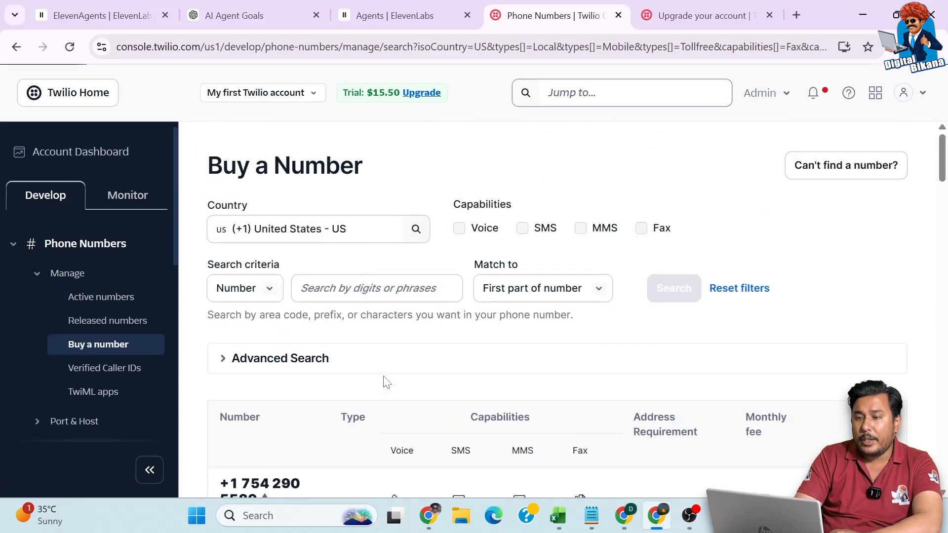
pyautogui.scroll(-4, 384, 380)
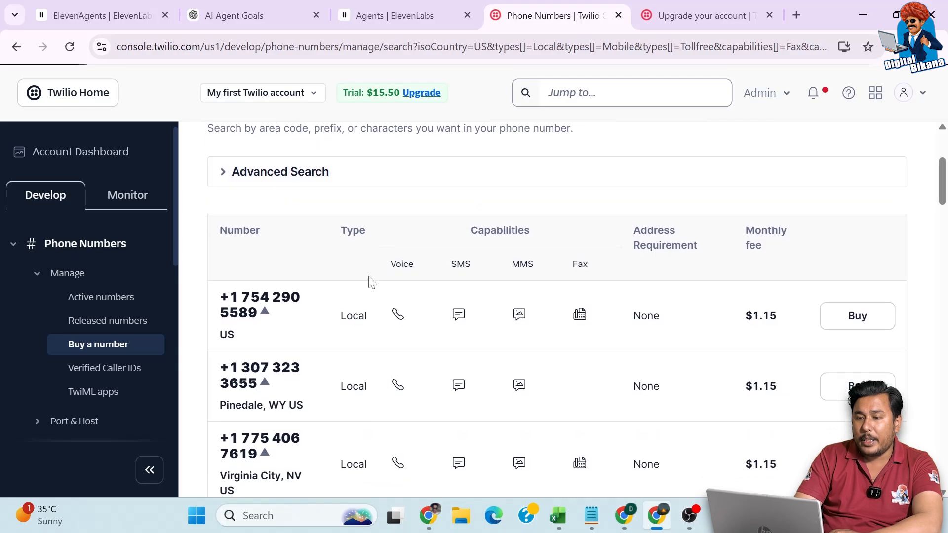
pyautogui.scroll(3, 370, 283)
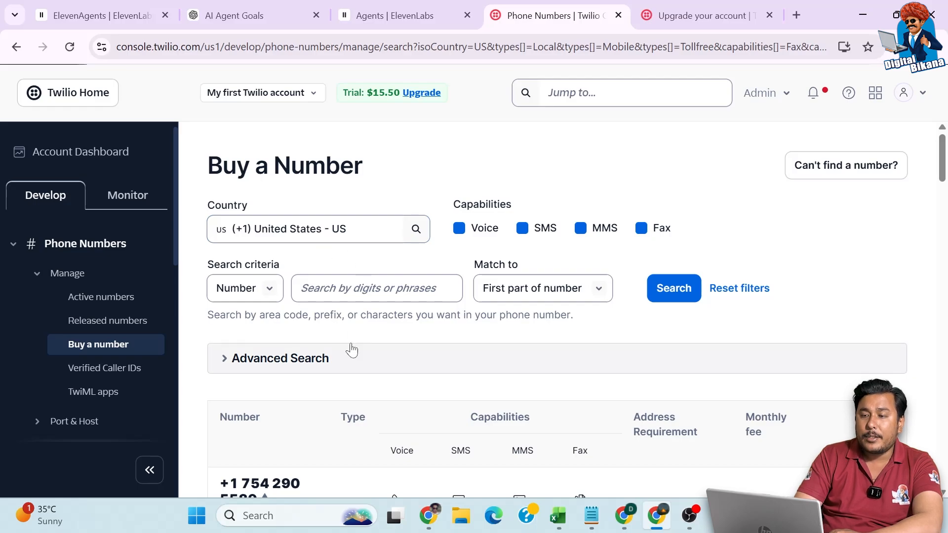
pyautogui.scroll(-1, 351, 349)
pyautogui.scroll(-1, 351, 349)
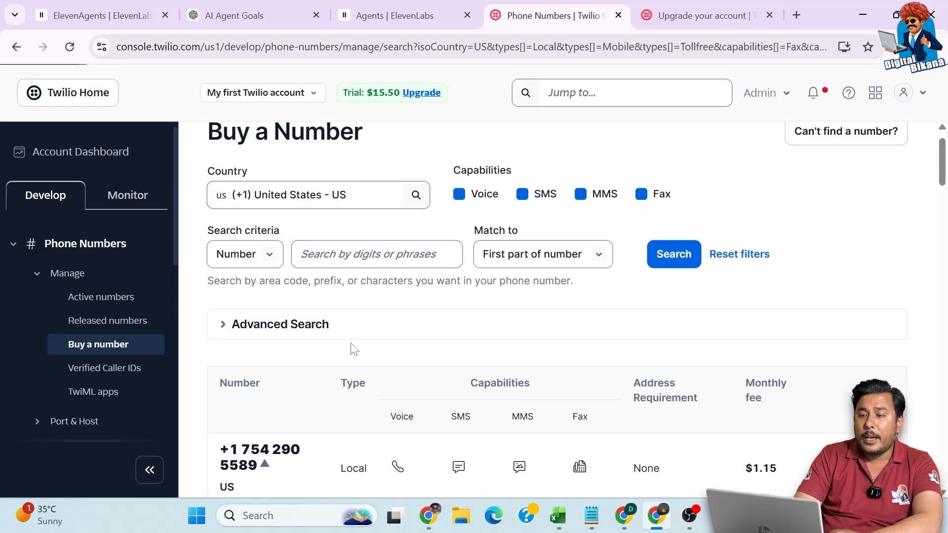
pyautogui.scroll(-3, 352, 349)
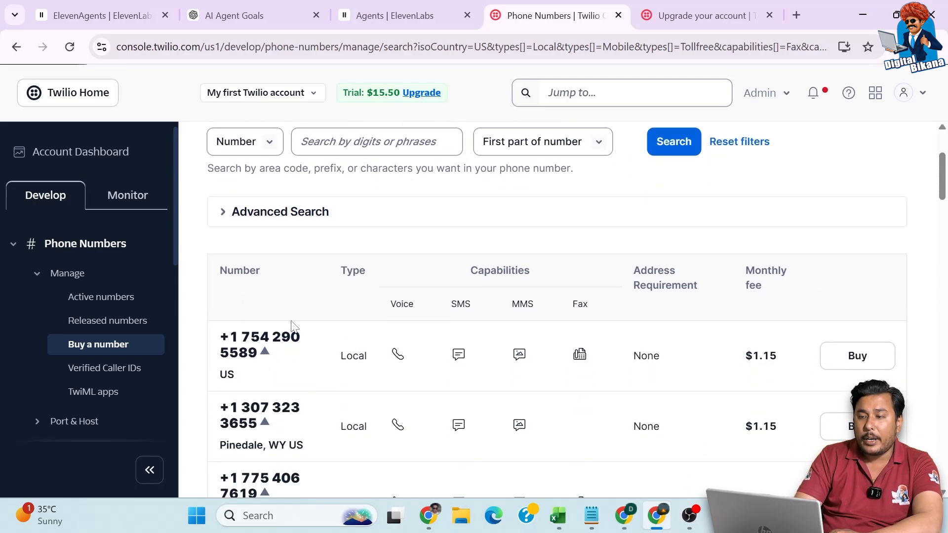
# - Examine the country choices for number purchases and look through the list of available United States numbers
pyautogui.scroll(3, 292, 326)
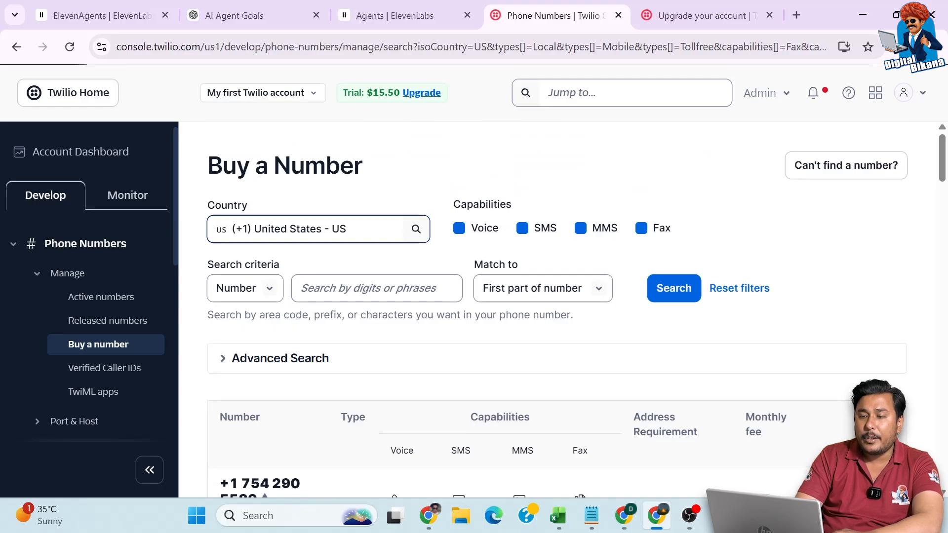
pyautogui.click(340, 229)
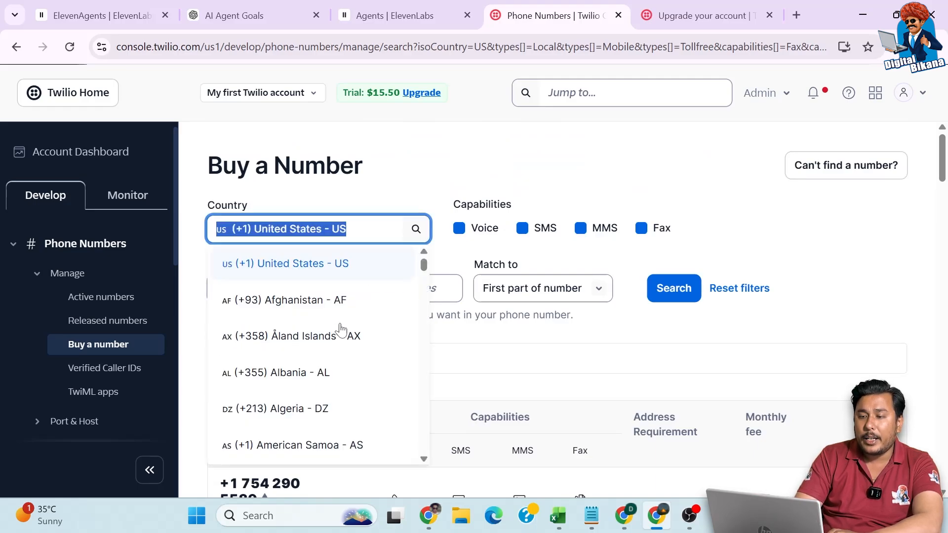
pyautogui.click(364, 193)
pyautogui.scroll(-8, 363, 193)
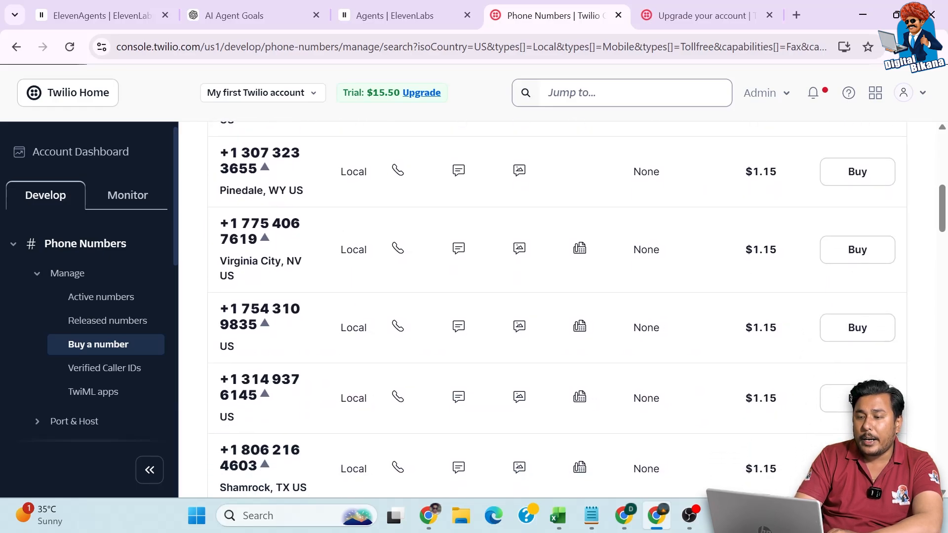
pyautogui.scroll(-15, 437, 306)
pyautogui.scroll(15, 437, 306)
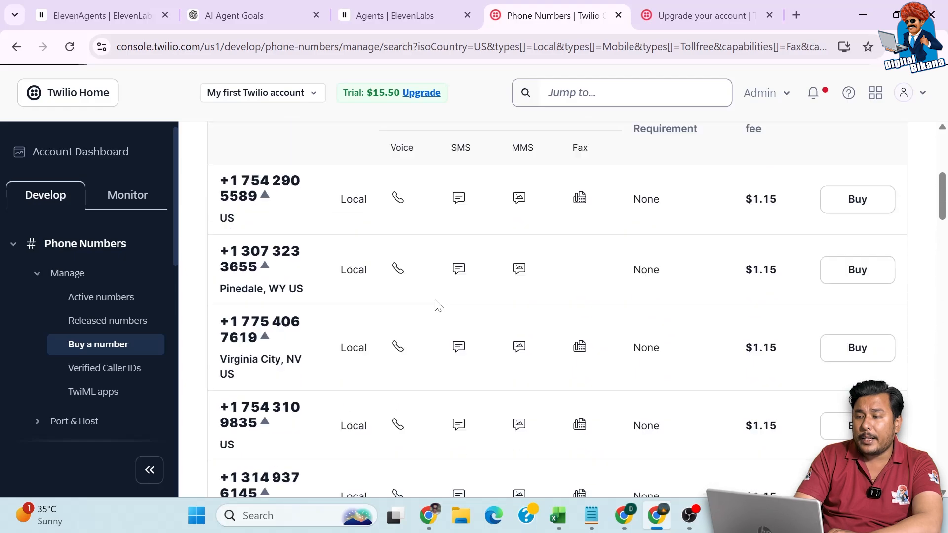
pyautogui.scroll(6, 437, 306)
# - Search for available numbers with the country set to India (+91) and review the results area
pyautogui.click(364, 229)
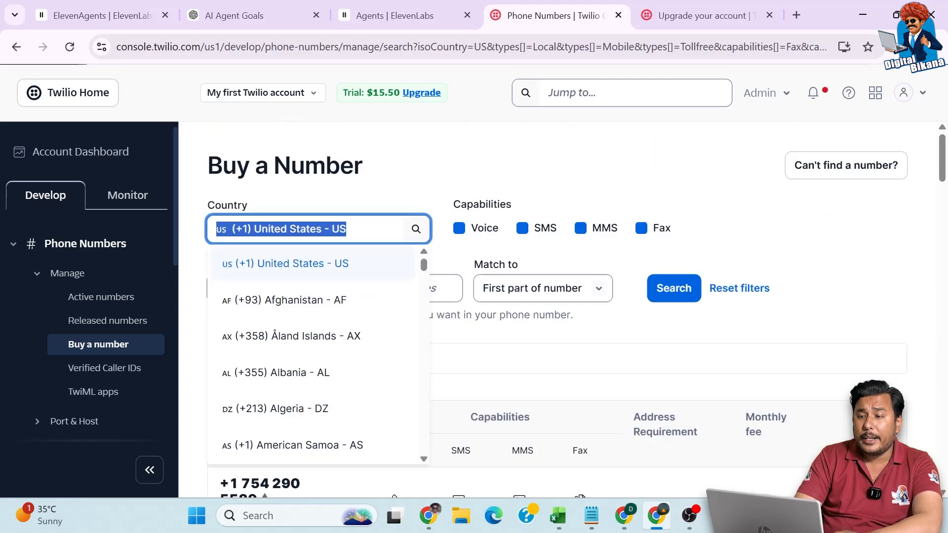
pyautogui.click(364, 229)
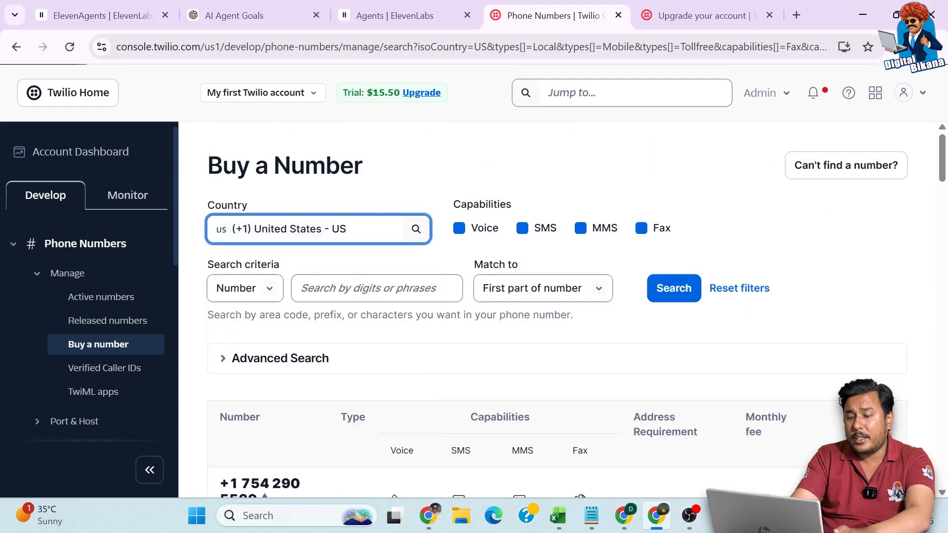
pyautogui.hotkey('ctrl', 'a')
pyautogui.write('in')
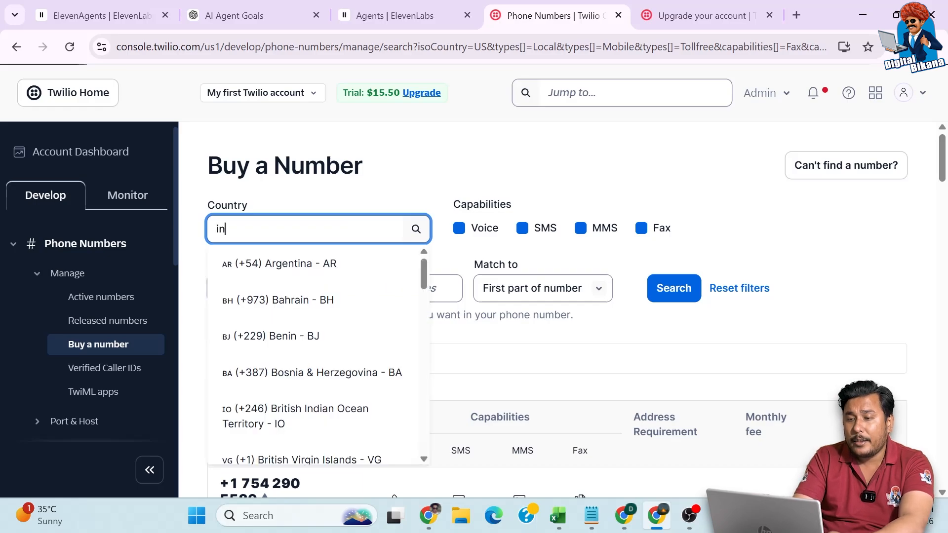
pyautogui.write('dia')
pyautogui.click(276, 327)
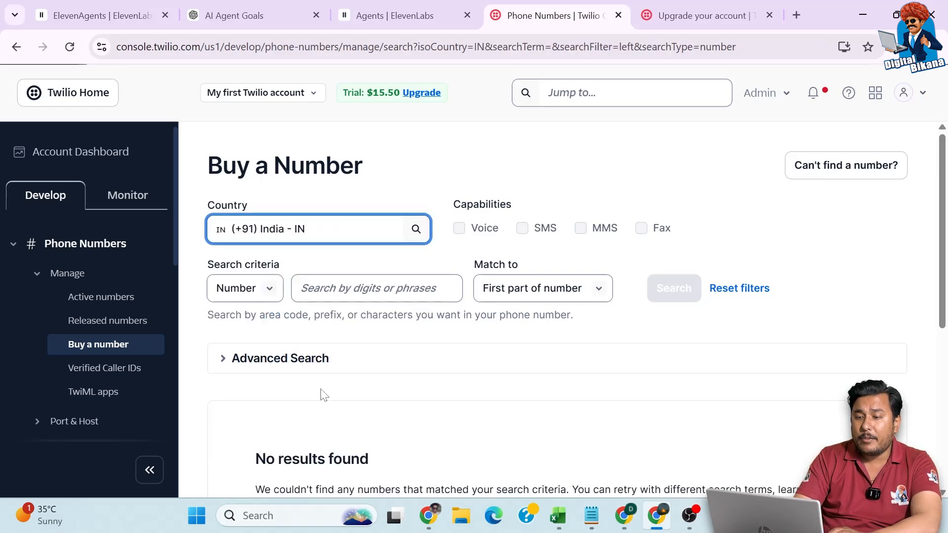
pyautogui.scroll(-3, 323, 395)
pyautogui.scroll(3, 323, 395)
pyautogui.scroll(-5, 324, 395)
pyautogui.scroll(2, 323, 395)
pyautogui.scroll(3, 323, 395)
# - Go to the Active Numbers page and reopen the number purchase page from there with the default country
pyautogui.click(101, 345)
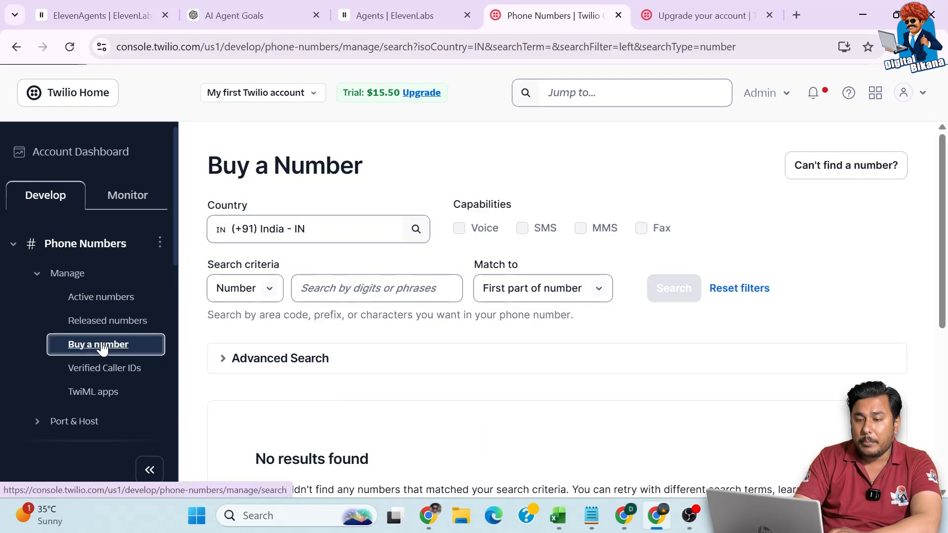
pyautogui.click(97, 298)
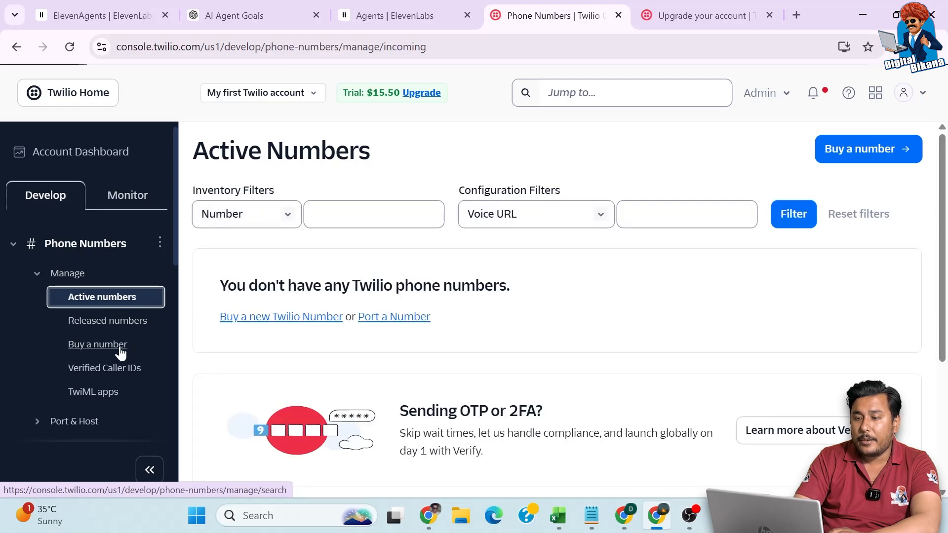
pyautogui.click(867, 157)
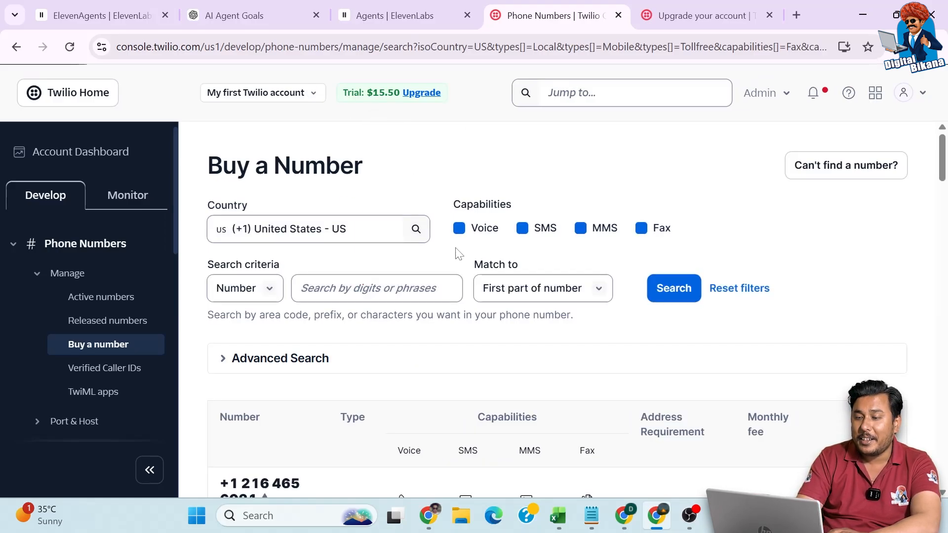
# - Buy the local Cleveland, OH number, agreeing to the emergency calling terms and conditions, and dismiss the purchase confirmation
pyautogui.scroll(-5, 457, 252)
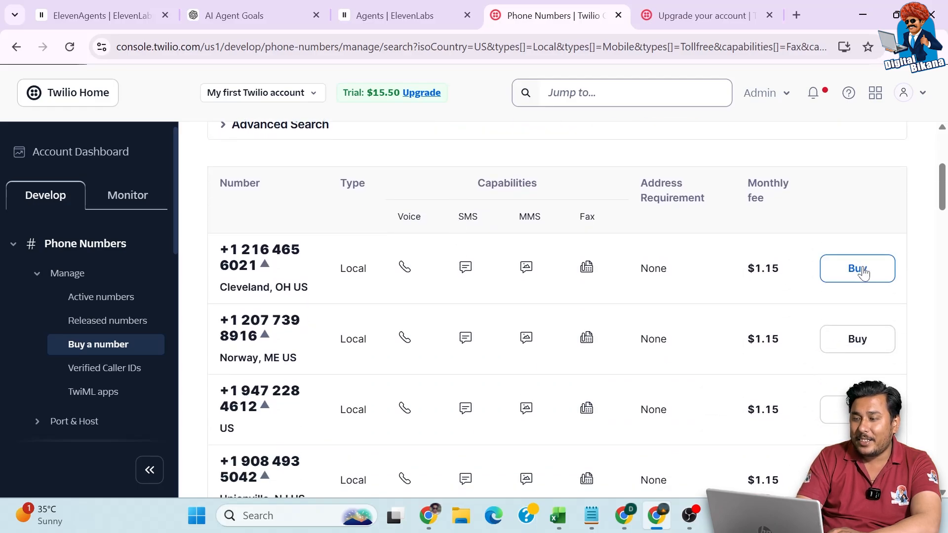
pyautogui.click(863, 272)
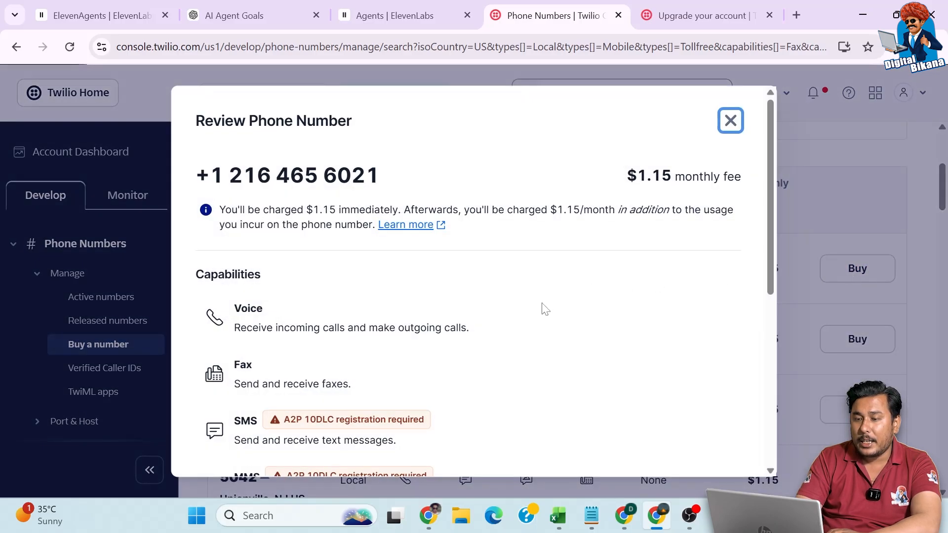
pyautogui.moveTo(769, 266); pyautogui.dragTo(727, 469)
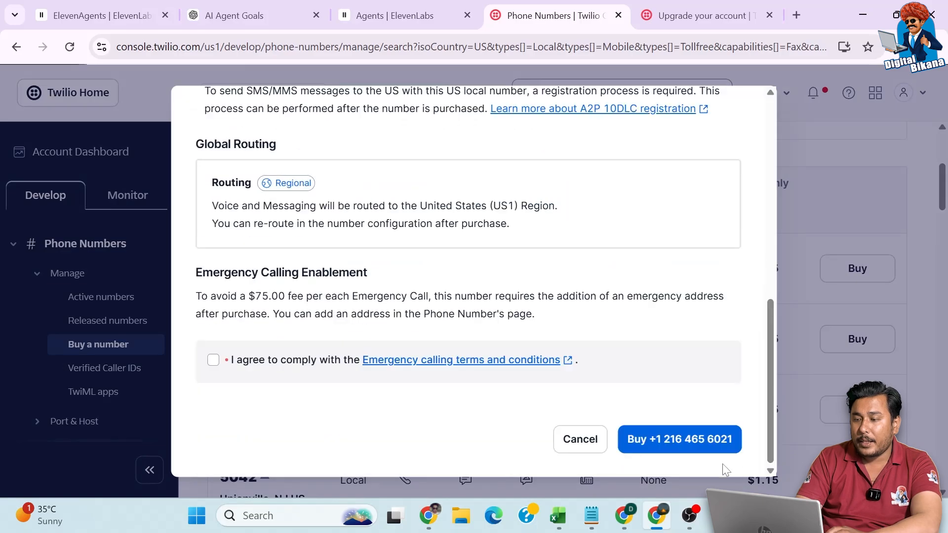
pyautogui.click(212, 360)
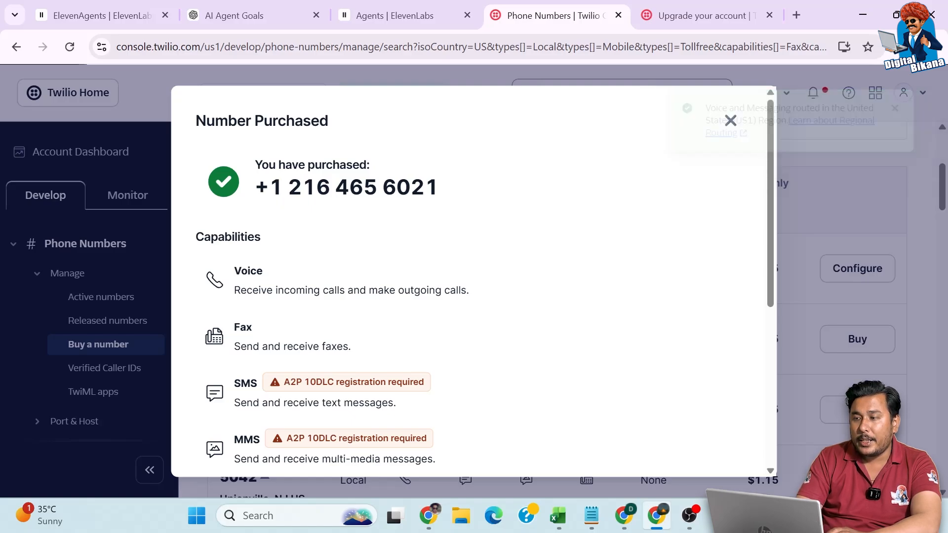
pyautogui.click(731, 121)
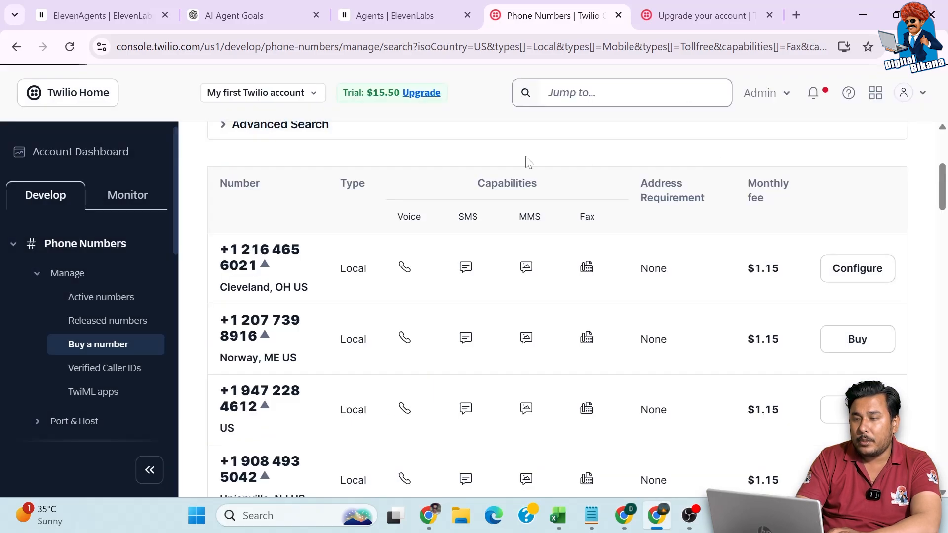
# - Open the Active Numbers page to view the purchased number
pyautogui.scroll(5, 527, 158)
pyautogui.click(102, 298)
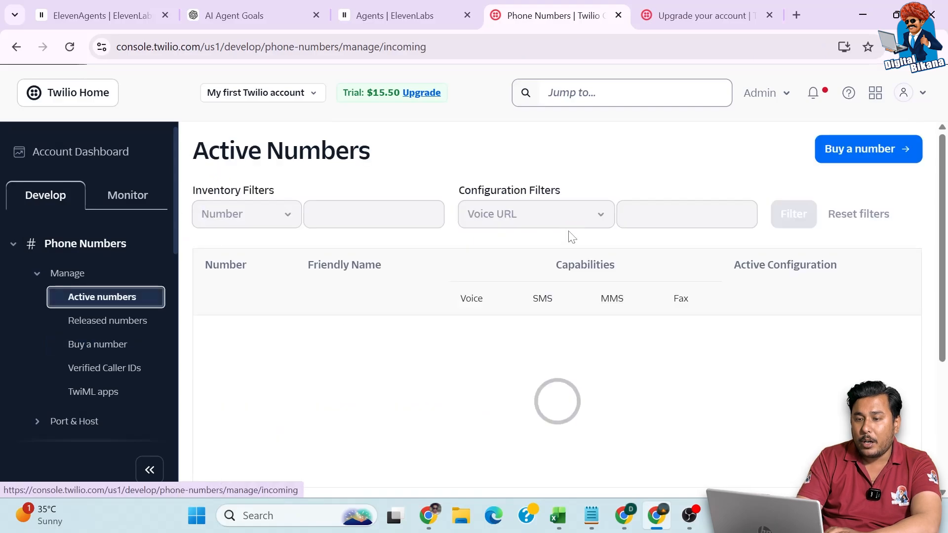